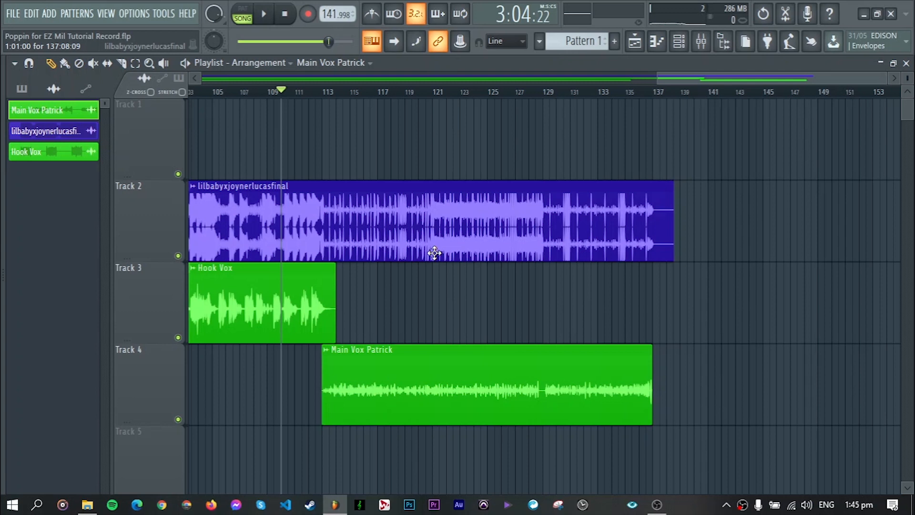
Step: Play the song with the unprocessed main vocal and stop playback after the preview
{"action": "key", "text": "space"}
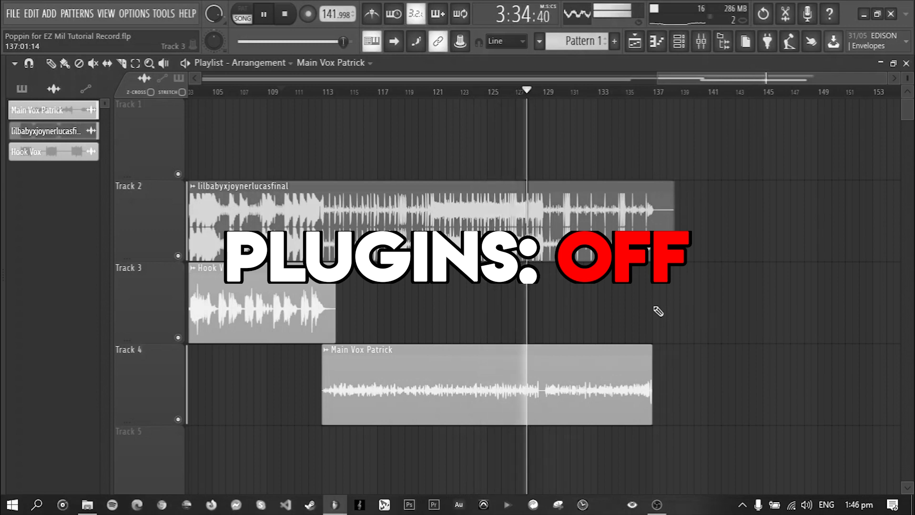
{"action": "key", "text": "space"}
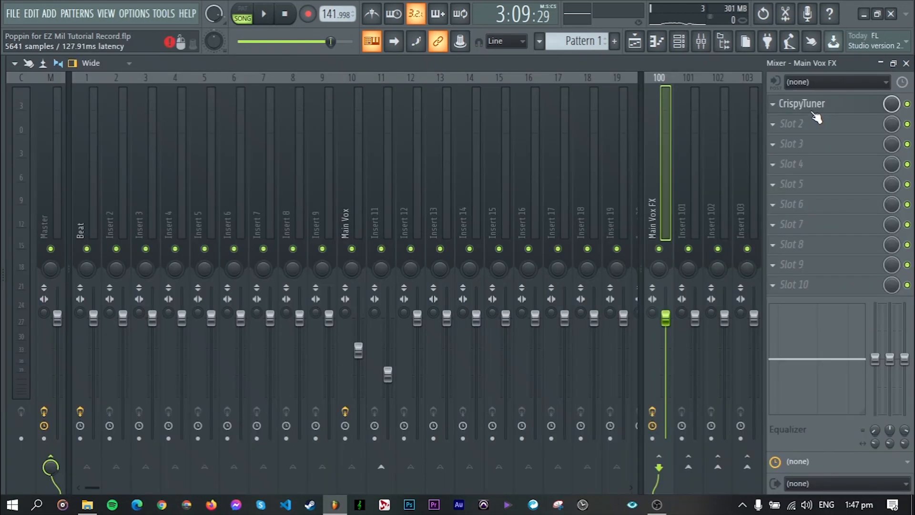
Step: Set the CrispyTuner correction amount on Main Vox FX to 50% and play back the vocal to check it
{"action": "left_click", "coordinate": [812, 109]}
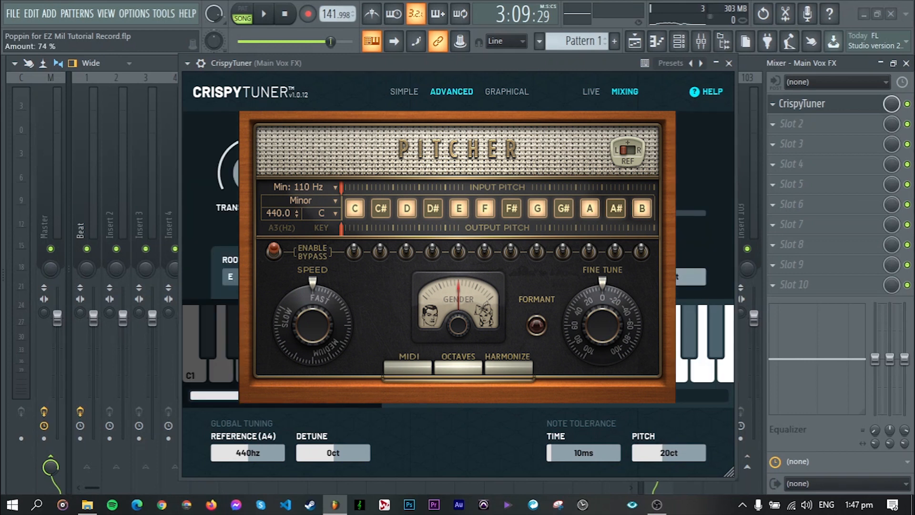
{"action": "left_click_drag", "start_coordinate": [447, 200], "coordinate": [436, 223]}
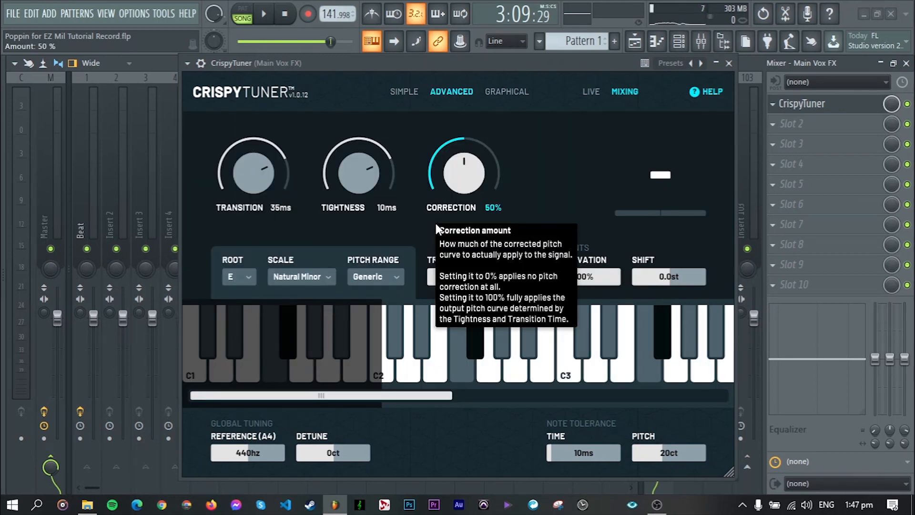
{"action": "key", "text": "space"}
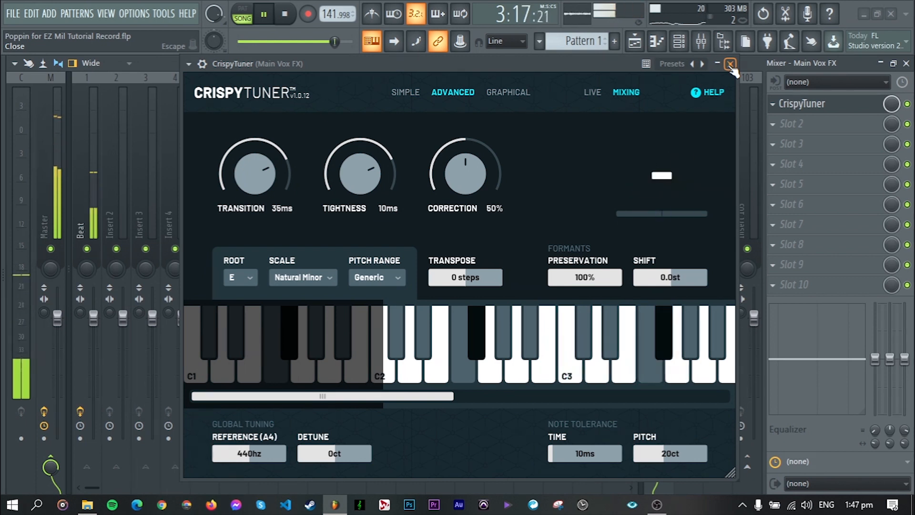
{"action": "key", "text": "space"}
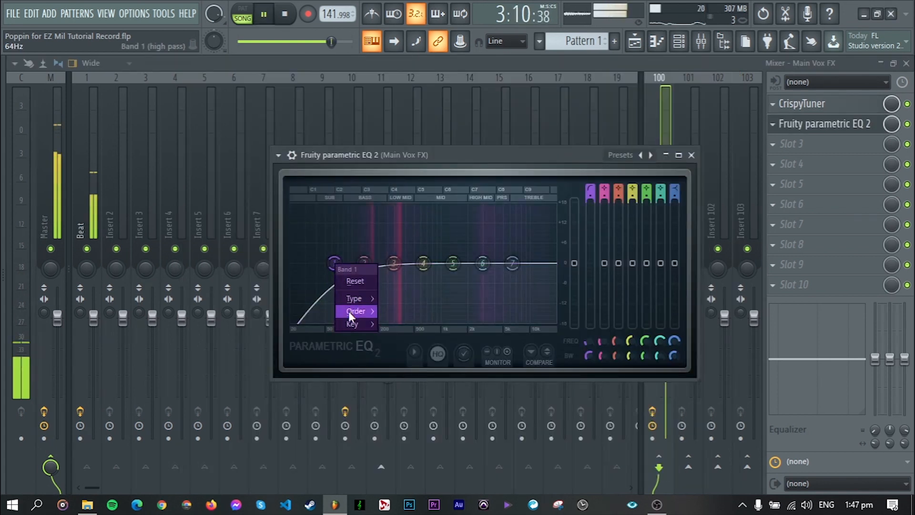
Step: In Fruity Parametric EQ 2, steepen band 1's high-pass slope, raise its cutoff, and slightly boost the highs with band 7
{"action": "mouse_move", "coordinate": [357, 312]}
{"action": "left_click", "coordinate": [393, 321]}
{"action": "left_click_drag", "start_coordinate": [335, 262], "coordinate": [368, 263]}
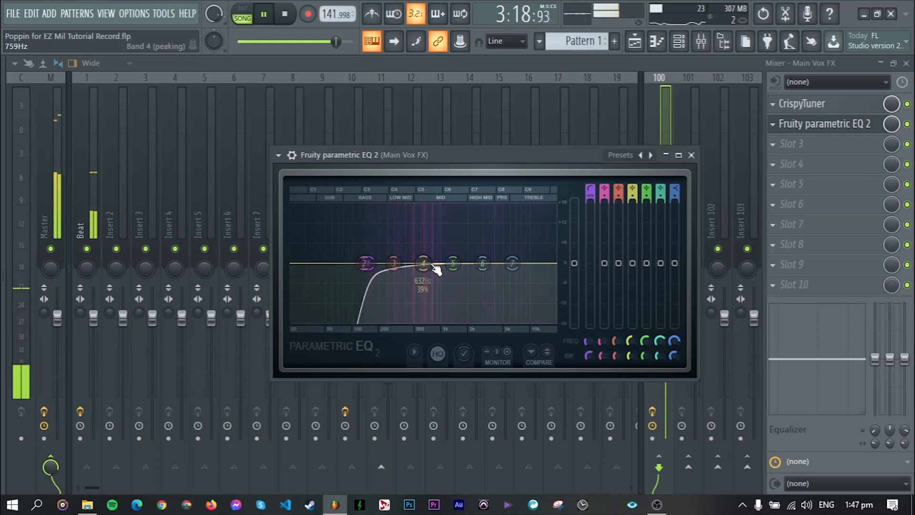
{"action": "left_click_drag", "start_coordinate": [512, 262], "coordinate": [518, 254]}
{"action": "key", "text": "space"}
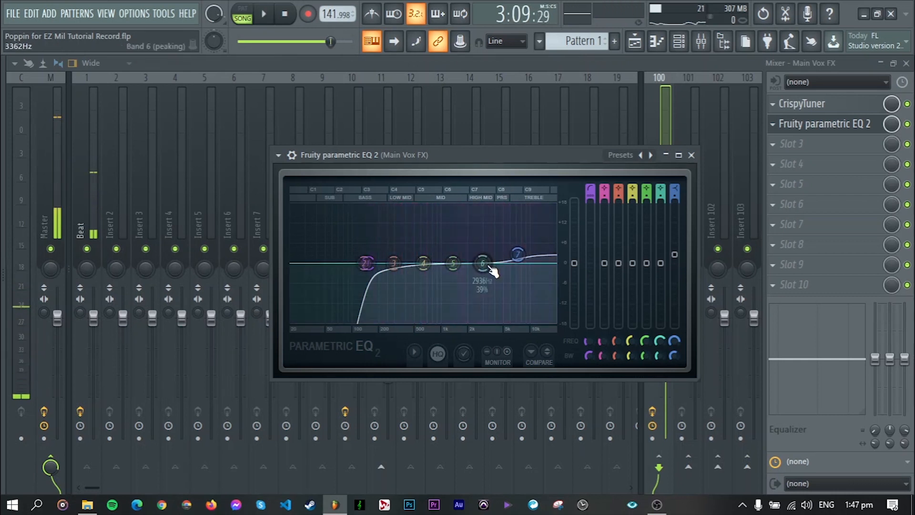
Step: Sweep EQ bands 2 to 6 as narrow peaks during playback, turn them into small notch cuts, and close the equalizer
{"action": "key", "text": "space"}
{"action": "scroll", "coordinate": [488, 266], "scroll_direction": "down", "scroll_amount": 8}
{"action": "mouse_move", "coordinate": [488, 265]}
{"action": "left_mouse_down"}
{"action": "mouse_move", "coordinate": [483, 204]}
{"action": "mouse_move", "coordinate": [486, 274]}
{"action": "left_mouse_up"}
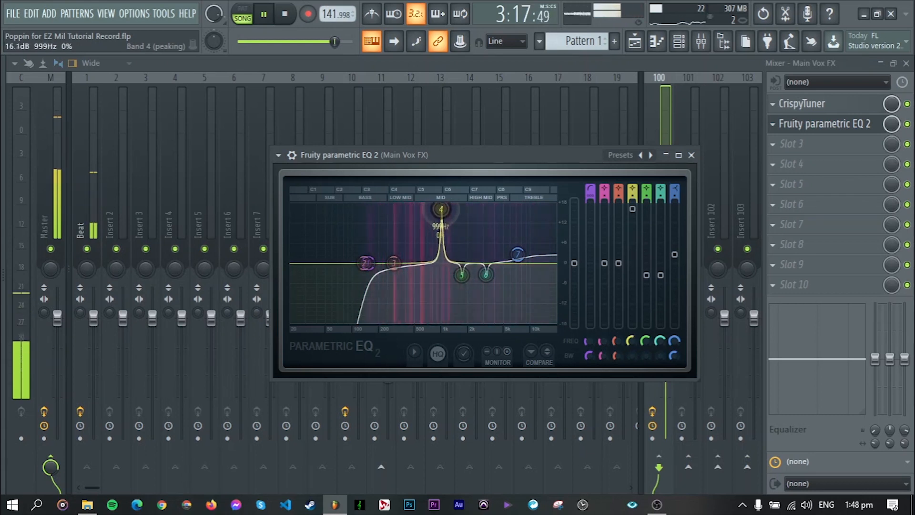
{"action": "left_click_drag", "start_coordinate": [439, 205], "coordinate": [387, 262]}
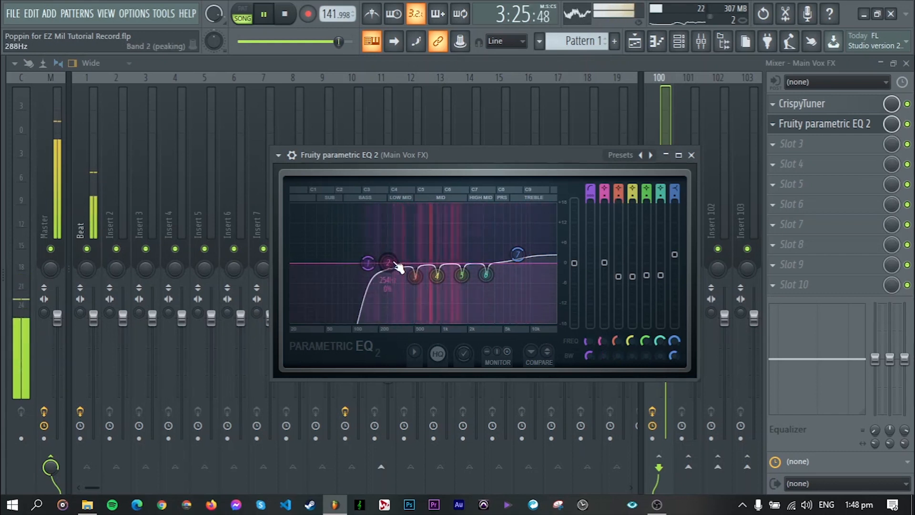
{"action": "left_click_drag", "start_coordinate": [405, 214], "coordinate": [392, 272]}
{"action": "key", "text": "space"}
{"action": "left_click", "coordinate": [691, 155]}
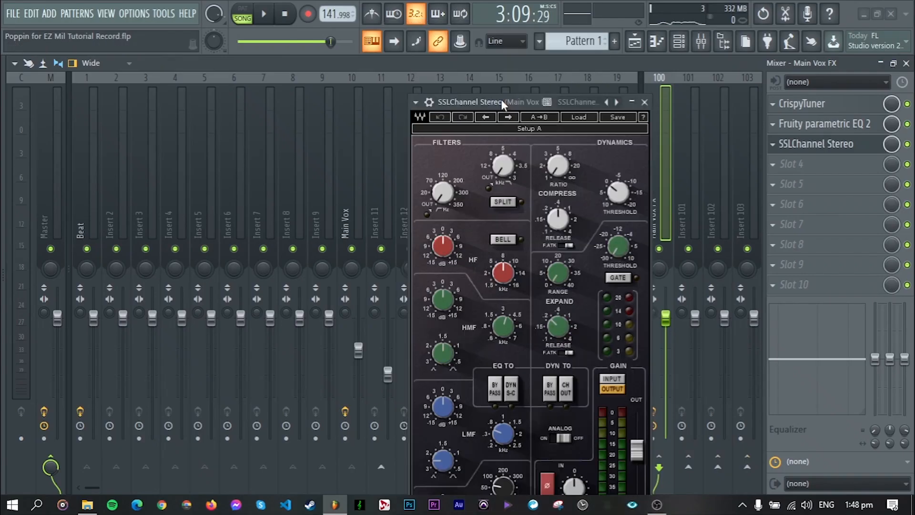
Step: On the SSLChannel compressor section, raise the ratio and shorten the compressor release to 0.16
{"action": "left_click_drag", "start_coordinate": [501, 99], "coordinate": [448, 28]}
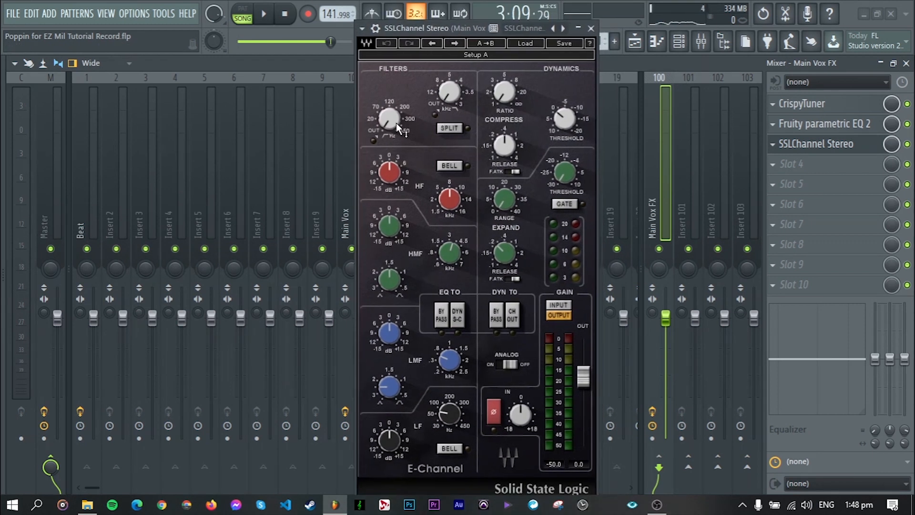
{"action": "left_click_drag", "start_coordinate": [461, 27], "coordinate": [468, 29]}
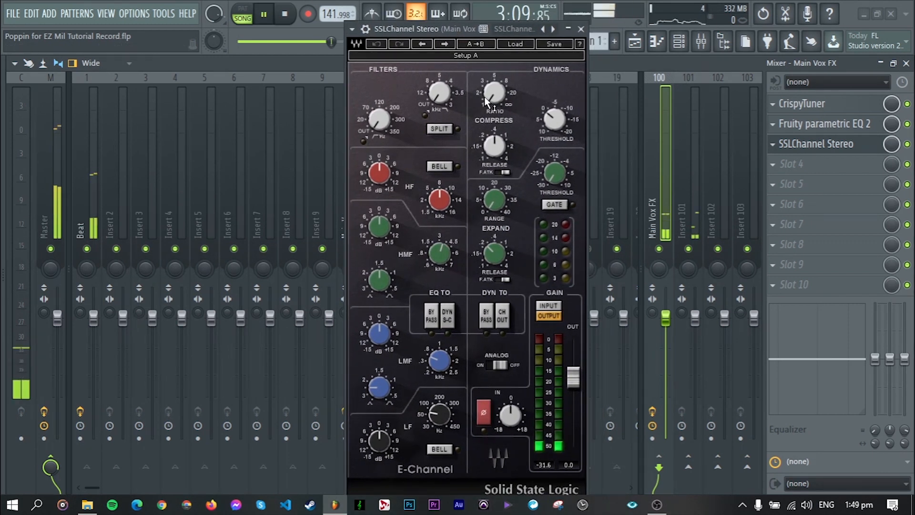
{"action": "left_click_drag", "start_coordinate": [488, 95], "coordinate": [488, 81]}
{"action": "left_click_drag", "start_coordinate": [492, 138], "coordinate": [493, 152]}
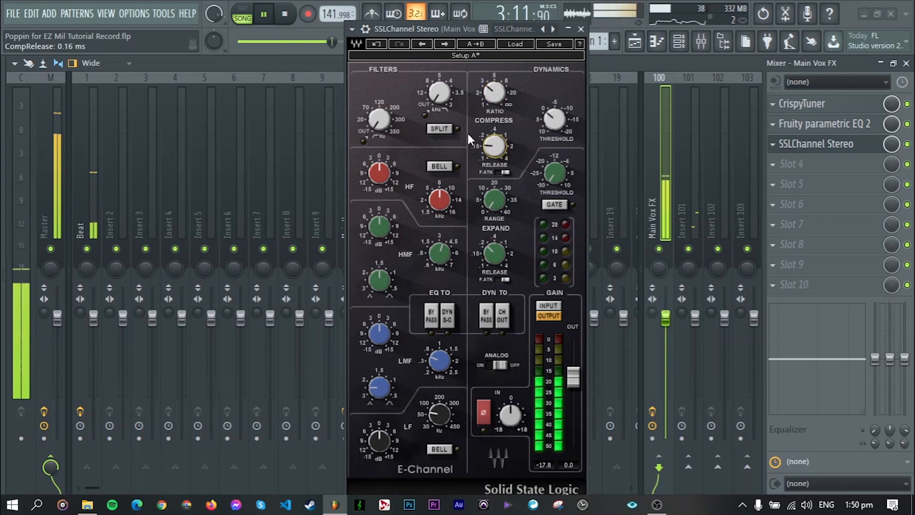
Step: Shape the SSLChannel tone by engaging the high-pass filter, boosting HF by about 2.3 dB, and adjusting the HMF, LMF and LF bands
{"action": "left_click_drag", "start_coordinate": [378, 119], "coordinate": [378, 110]}
{"action": "left_click_drag", "start_coordinate": [379, 173], "coordinate": [379, 169]}
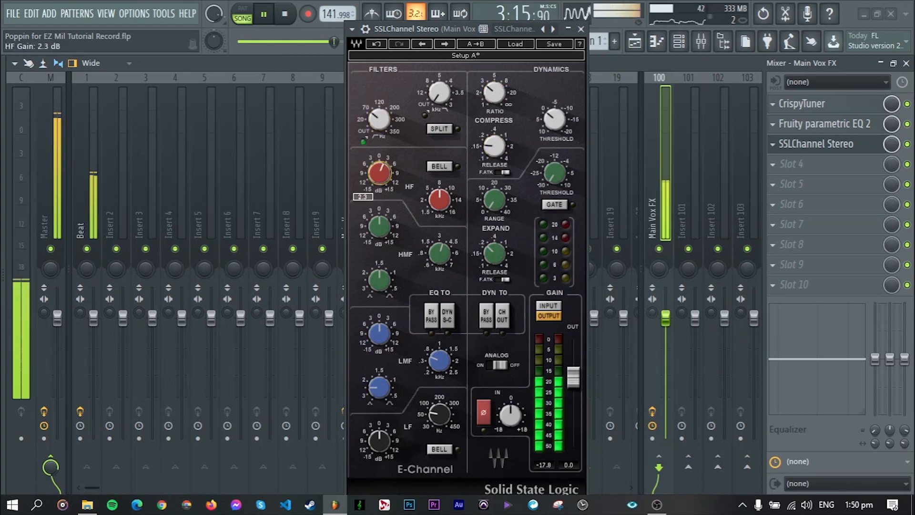
{"action": "left_click_drag", "start_coordinate": [379, 226], "coordinate": [379, 222]}
{"action": "left_click_drag", "start_coordinate": [439, 360], "coordinate": [439, 352]}
{"action": "left_click_drag", "start_coordinate": [387, 394], "coordinate": [387, 388]}
{"action": "mouse_move", "coordinate": [390, 437]}
{"action": "left_mouse_down"}
{"action": "mouse_move", "coordinate": [389, 424]}
{"action": "mouse_move", "coordinate": [390, 438]}
{"action": "left_mouse_up"}
{"action": "key", "text": "space"}
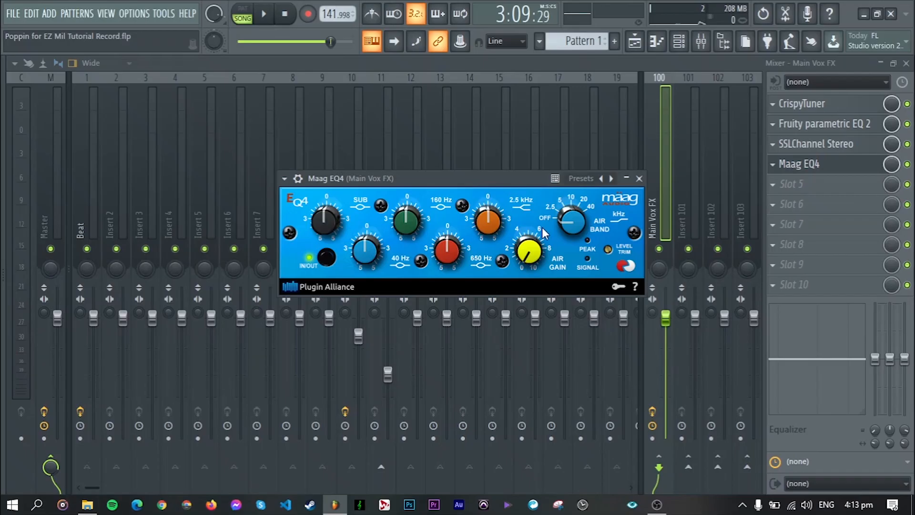
Step: Enable the Air Band on Maag EQ4 at 40 kHz and raise the Air Gain to 10.0 during playback
{"action": "key", "text": "space"}
{"action": "left_click_drag", "start_coordinate": [533, 187], "coordinate": [543, 152]}
{"action": "left_click_drag", "start_coordinate": [571, 223], "coordinate": [572, 205]}
{"action": "left_click_drag", "start_coordinate": [534, 248], "coordinate": [554, 268]}
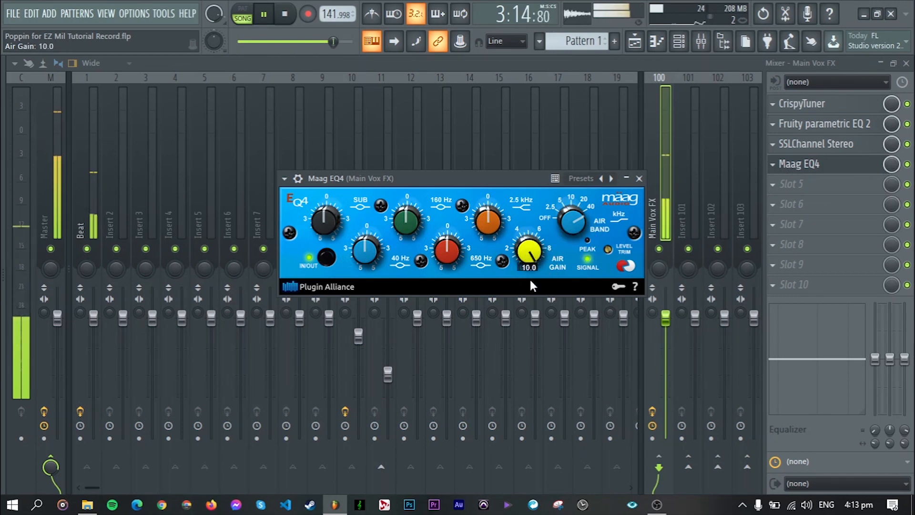
Step: Boost the Maag EQ4 2.5 kHz band to +1.0 and set the Air Gain to 9.5
{"action": "left_click_drag", "start_coordinate": [492, 244], "coordinate": [503, 208]}
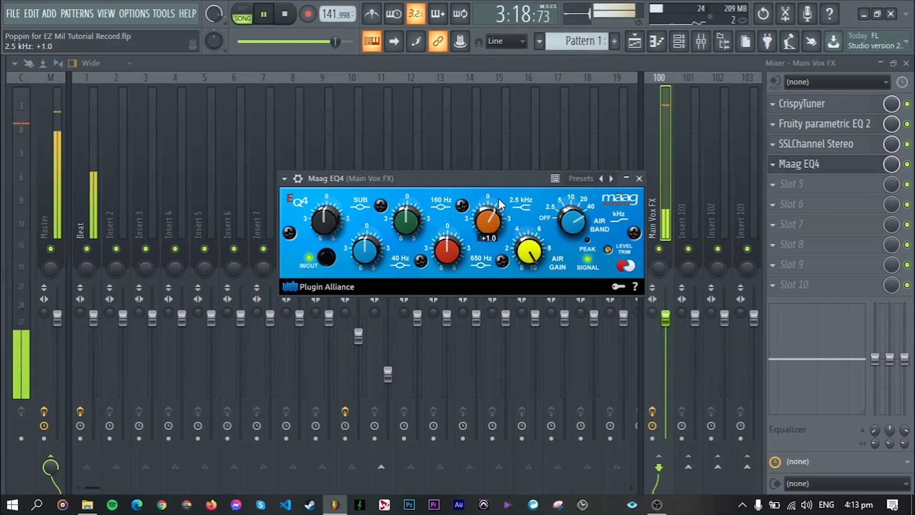
{"action": "left_click_drag", "start_coordinate": [530, 252], "coordinate": [543, 264]}
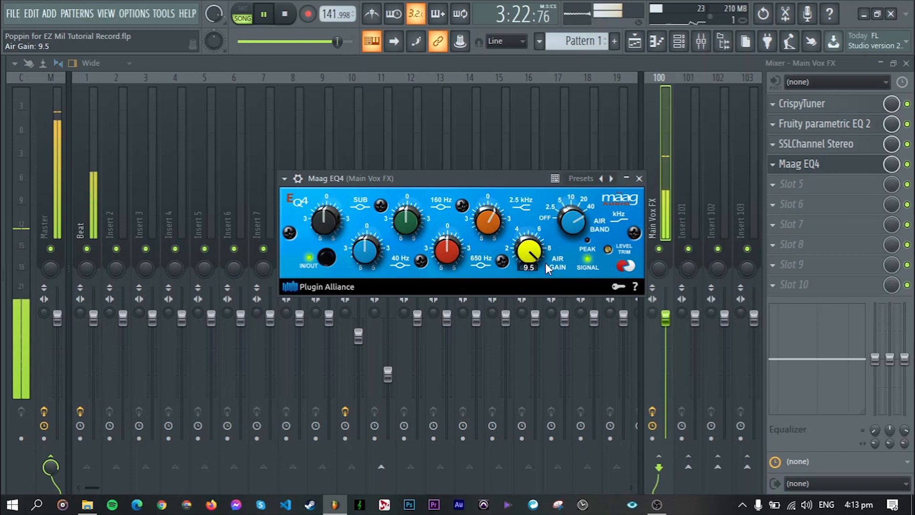
{"action": "left_click_drag", "start_coordinate": [540, 187], "coordinate": [553, 167]}
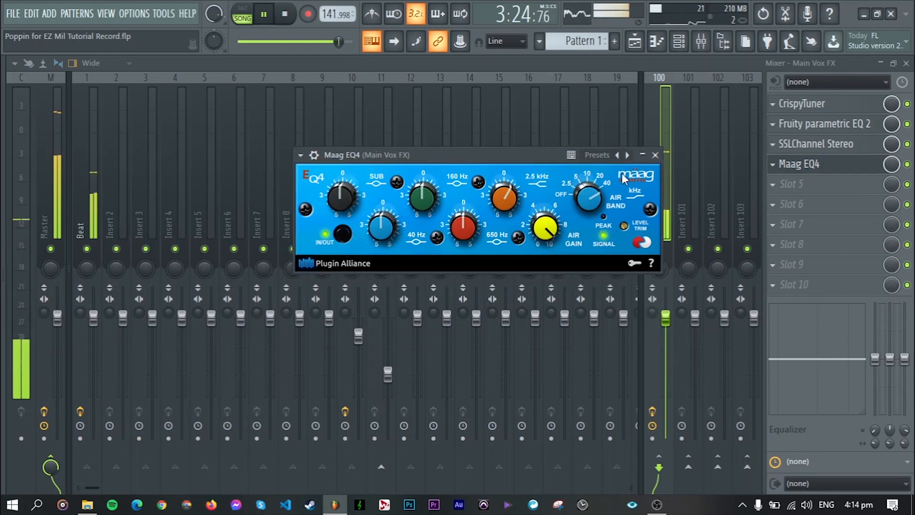
{"action": "key", "text": "space"}
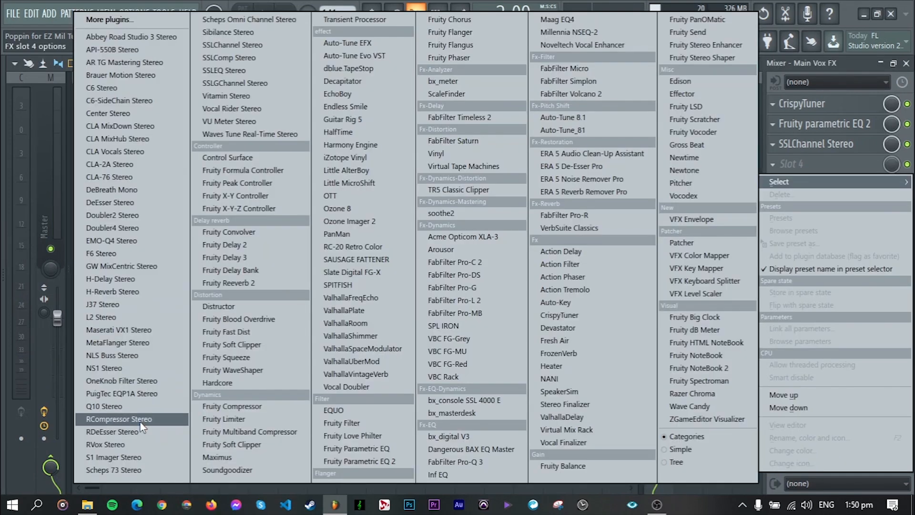
Step: Add RCompressor Stereo to Main Vox FX with attack 15, release 70, threshold -14, ratio 1.50 and gain 2, in Manual and Smooth modes
{"action": "left_click", "coordinate": [62, 466]}
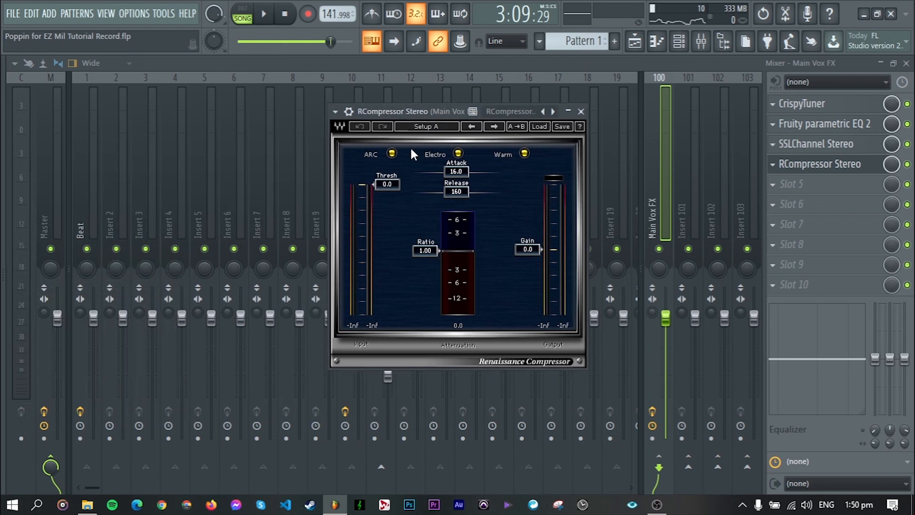
{"action": "double_click", "coordinate": [458, 190]}
{"action": "type", "text": "70"}
{"action": "key", "text": "Return"}
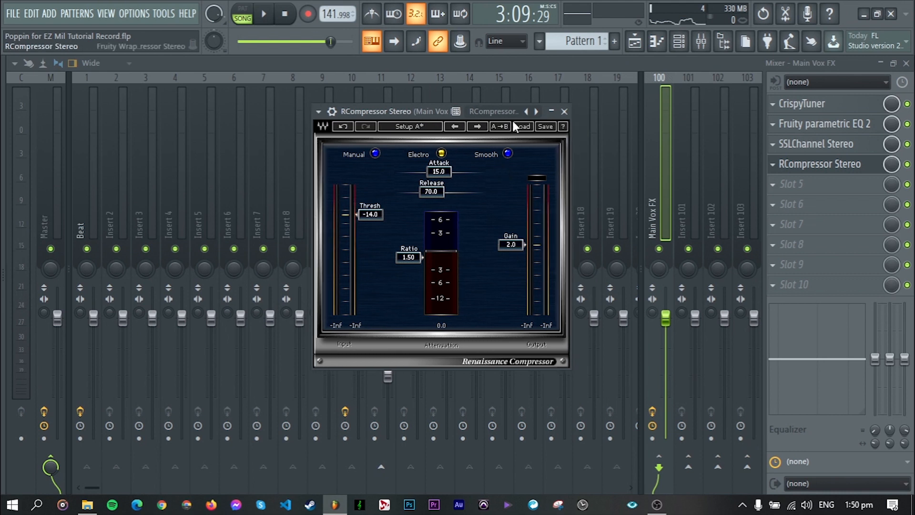
{"action": "key", "text": "space"}
{"action": "left_click", "coordinate": [563, 112]}
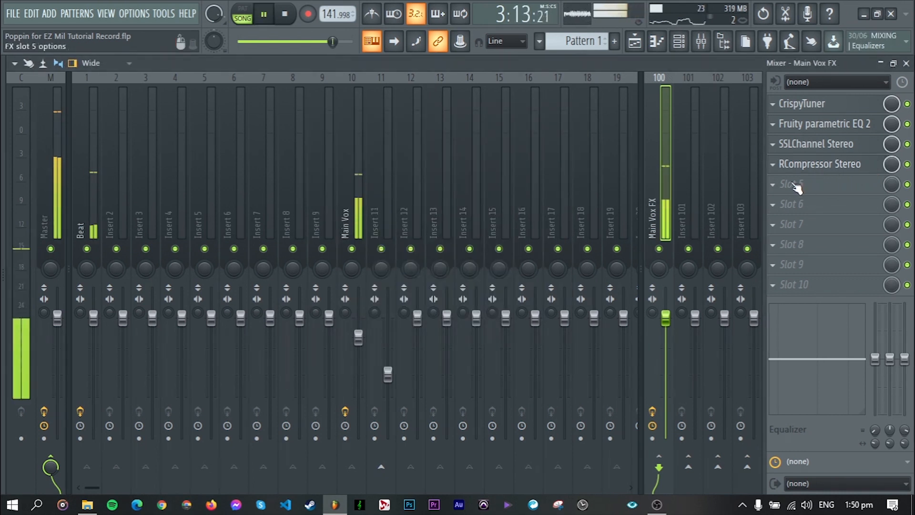
Step: Add CLA-76 Stereo in slot 5, load its Bluey preset Male Vocal, and preview the compressed vocal
{"action": "left_click", "coordinate": [792, 186]}
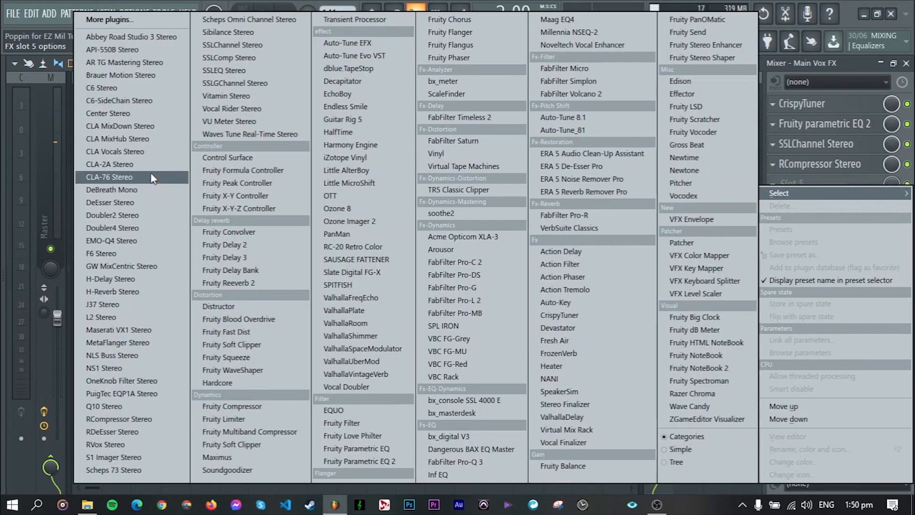
{"action": "left_click", "coordinate": [151, 177]}
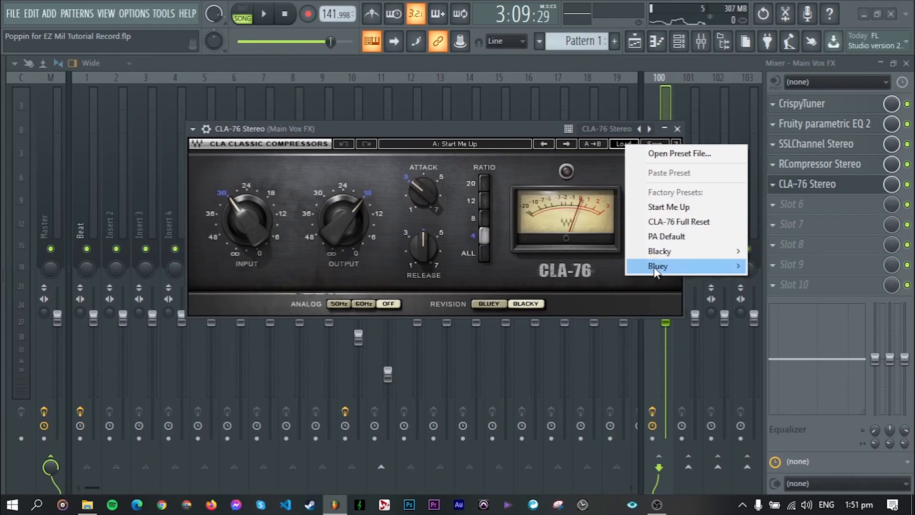
{"action": "mouse_move", "coordinate": [655, 267]}
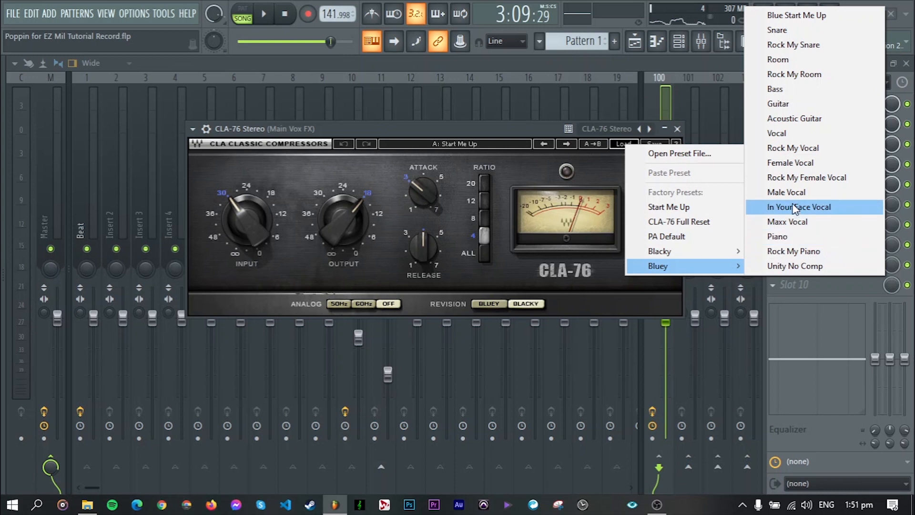
{"action": "left_click", "coordinate": [781, 192]}
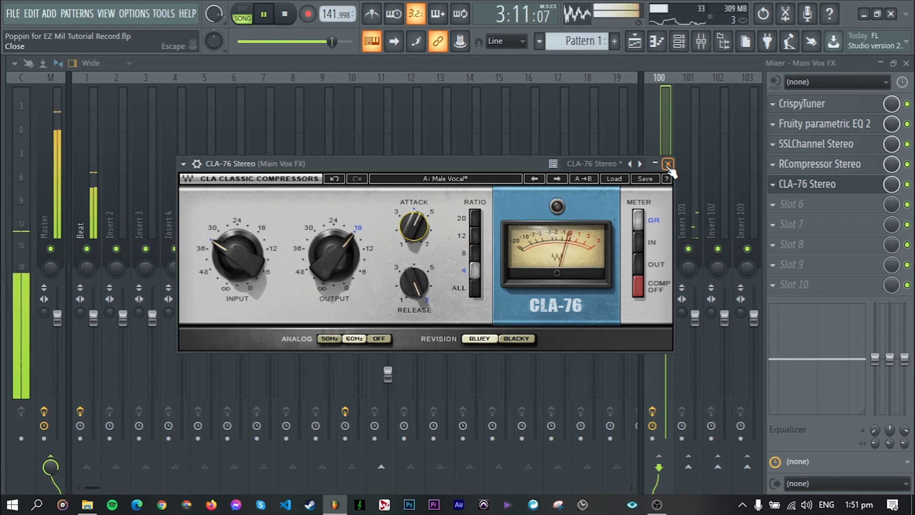
{"action": "left_click", "coordinate": [667, 163]}
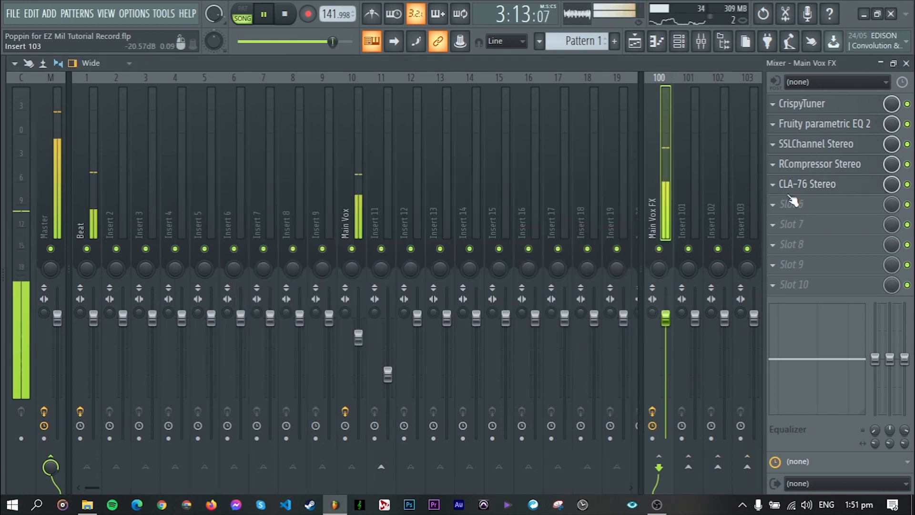
{"action": "key", "text": "space"}
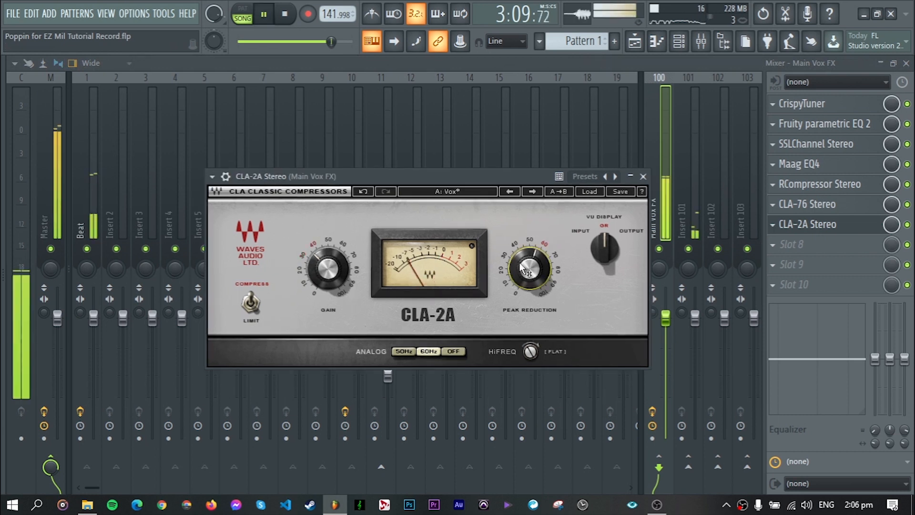
Step: Adjust the CLA-2A peak reduction and set its gain to about 33 during playback, then close the compressor
{"action": "left_click_drag", "start_coordinate": [527, 265], "coordinate": [528, 265]}
{"action": "left_click_drag", "start_coordinate": [331, 267], "coordinate": [331, 266]}
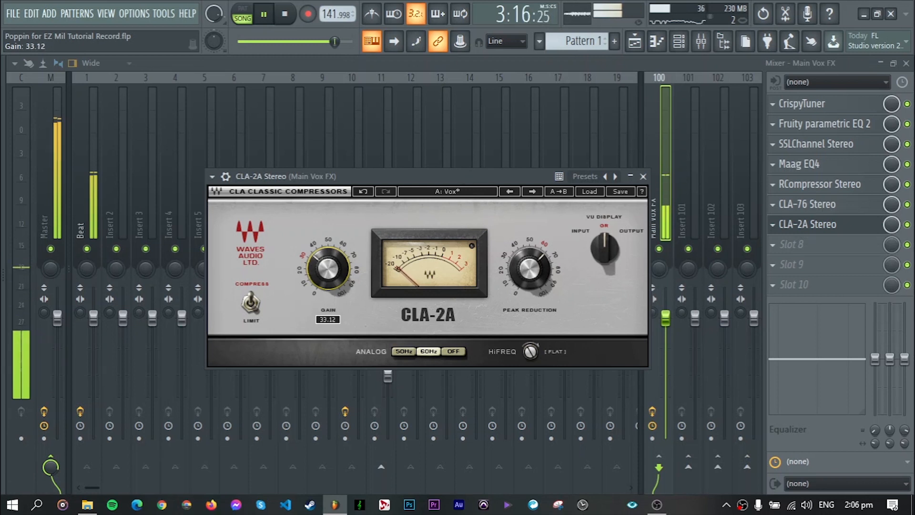
{"action": "left_click_drag", "start_coordinate": [496, 179], "coordinate": [490, 169]}
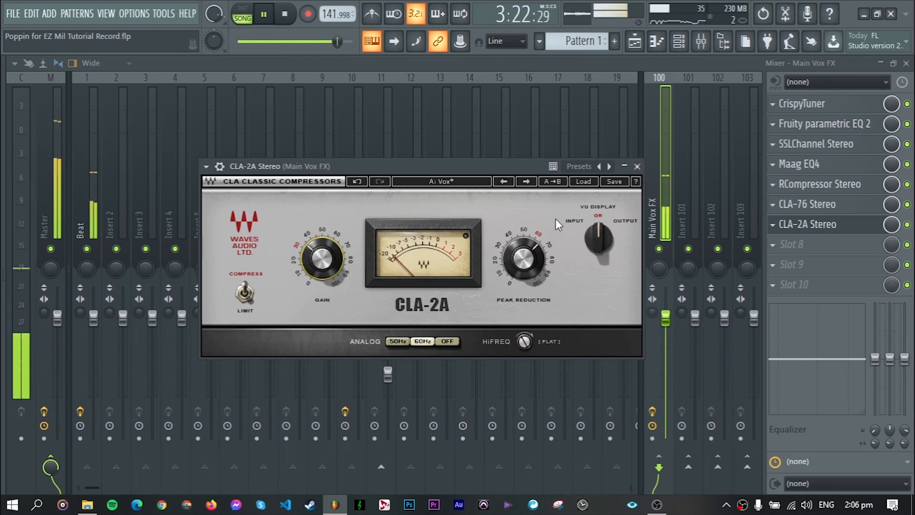
{"action": "left_click", "coordinate": [637, 167]}
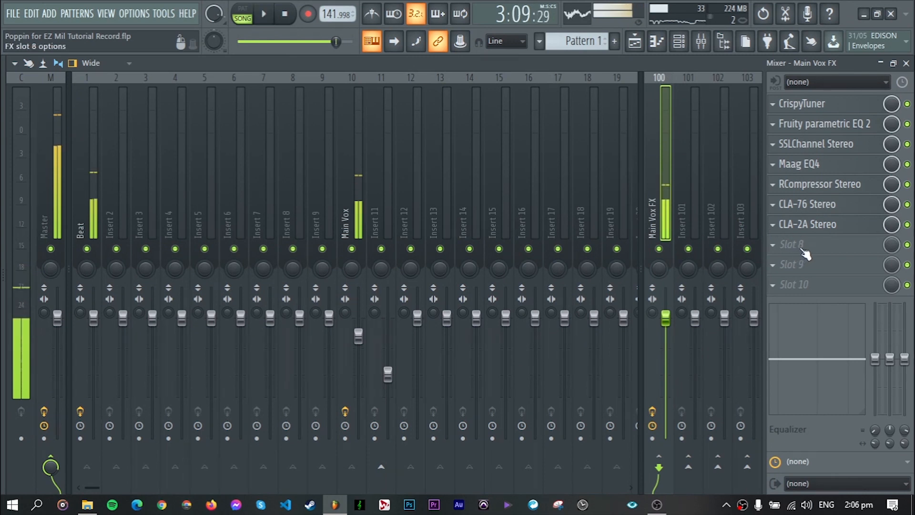
{"action": "key", "text": "space"}
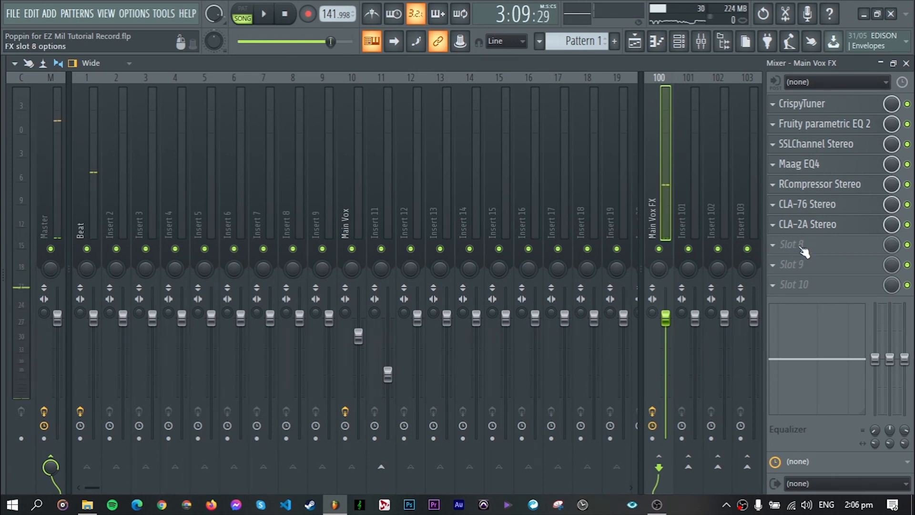
Step: Add RDeEsser Stereo in slot 8 with range -10.2 and threshold -31.1, preview the vocal, and close the de-esser
{"action": "left_click", "coordinate": [804, 250]}
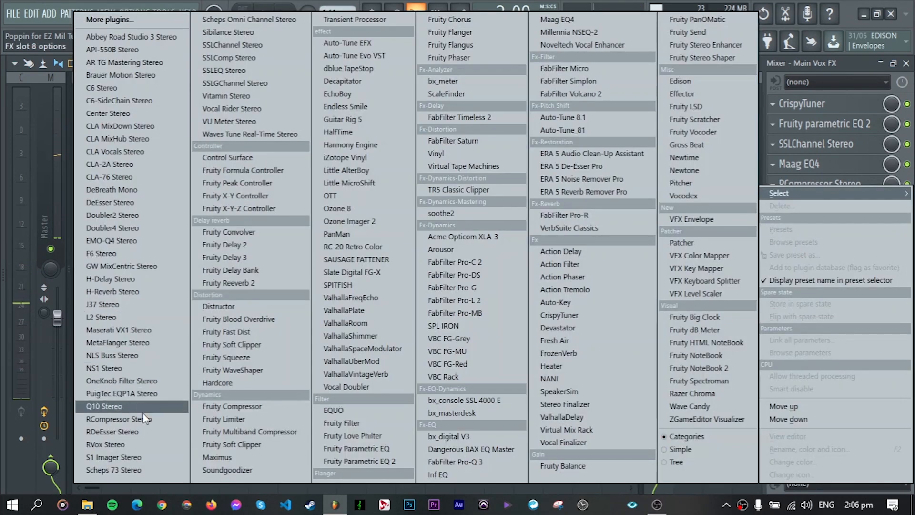
{"action": "left_click", "coordinate": [131, 434]}
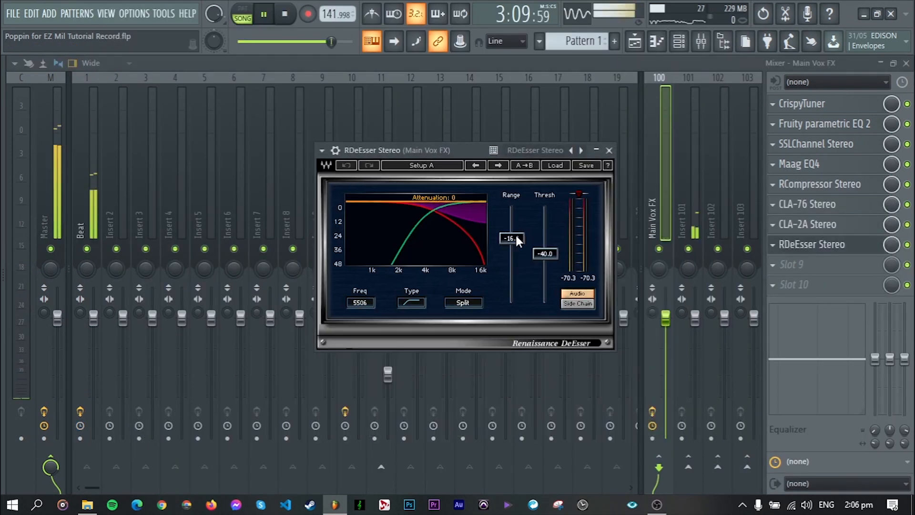
{"action": "left_click_drag", "start_coordinate": [515, 234], "coordinate": [512, 227]}
{"action": "left_click_drag", "start_coordinate": [545, 253], "coordinate": [544, 243]}
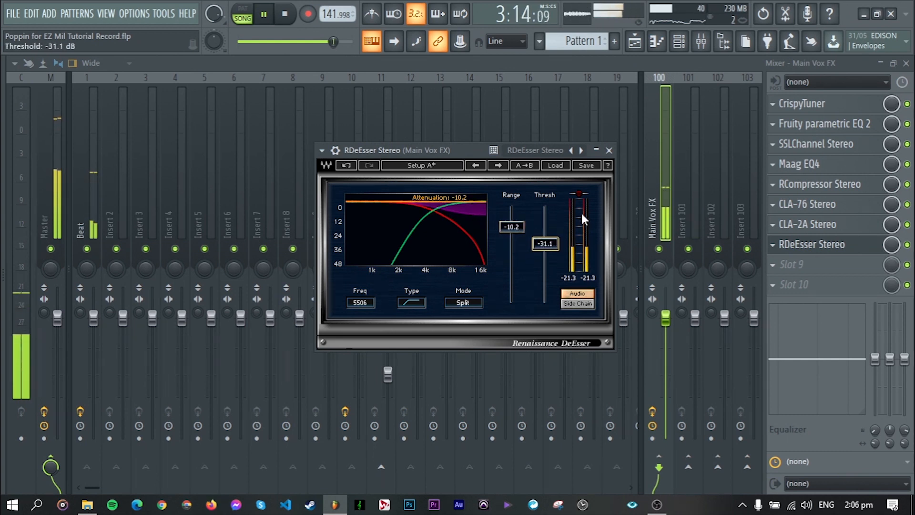
{"action": "left_click", "coordinate": [608, 150]}
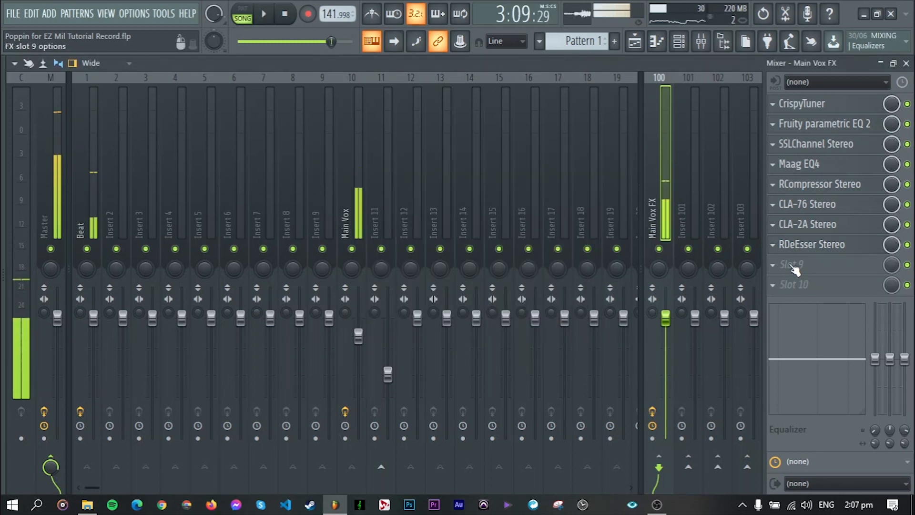
Step: Add ValhallaVintageVerb in slot 9 of Main Vox FX and load its Vox Plate preset from the Plates category
{"action": "left_click", "coordinate": [790, 265]}
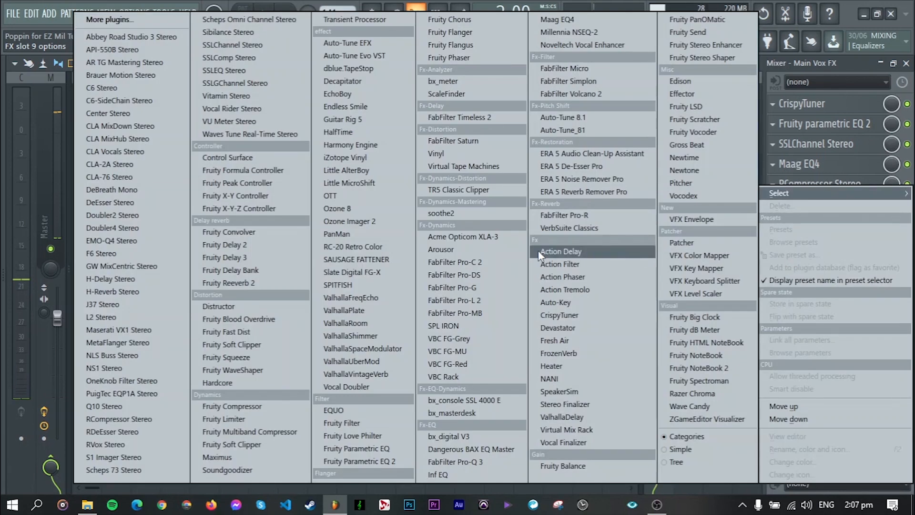
{"action": "left_click", "coordinate": [392, 372]}
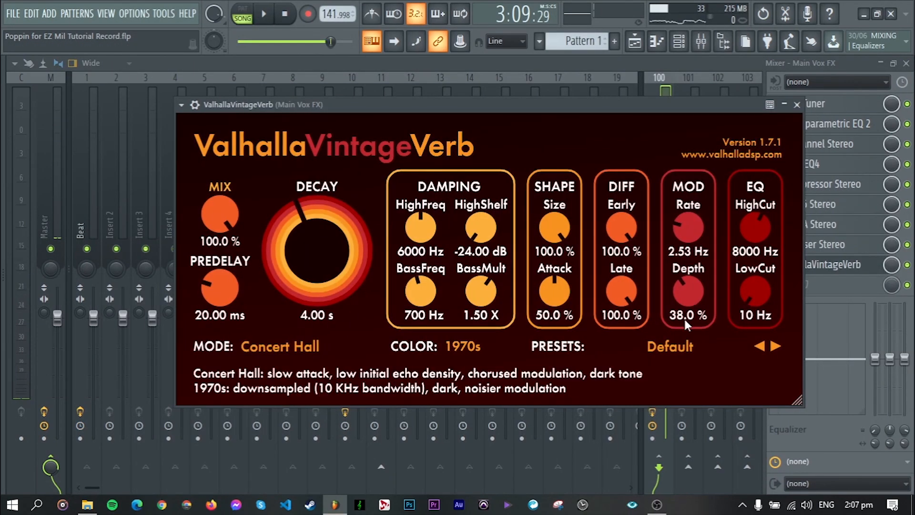
{"action": "left_click", "coordinate": [679, 346]}
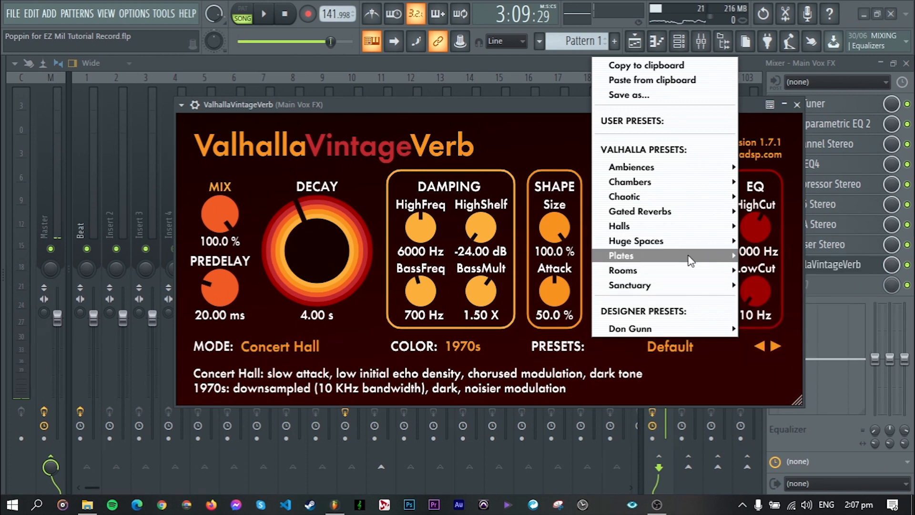
{"action": "mouse_move", "coordinate": [710, 257]}
{"action": "left_click", "coordinate": [772, 434]}
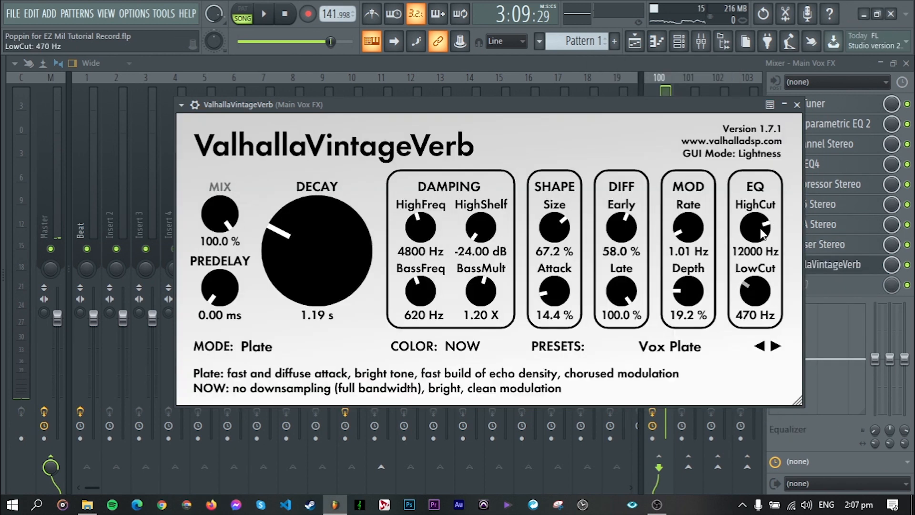
Step: Set the reverb's LowCut to 770 Hz and its mix to 5.6 % during playback, then close it and stop the song
{"action": "left_click_drag", "start_coordinate": [253, 213], "coordinate": [207, 275]}
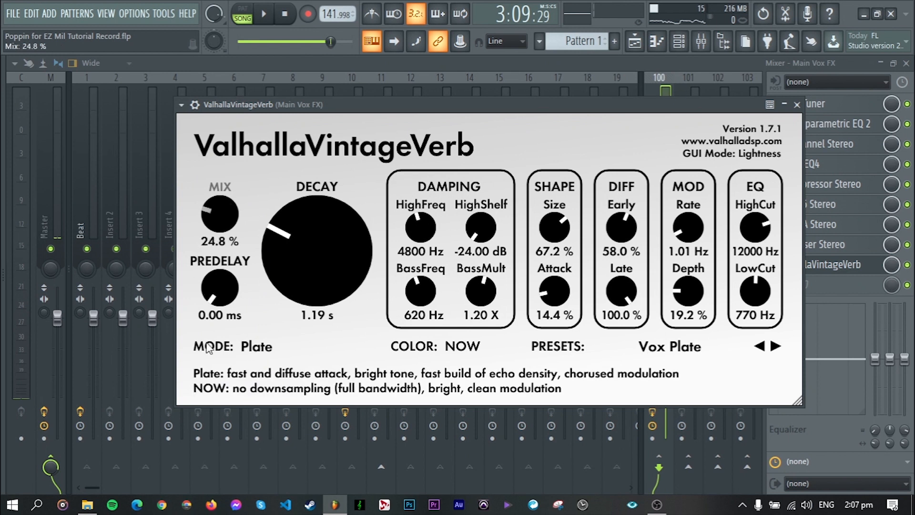
{"action": "key", "text": "space"}
{"action": "left_click_drag", "start_coordinate": [207, 374], "coordinate": [187, 369]}
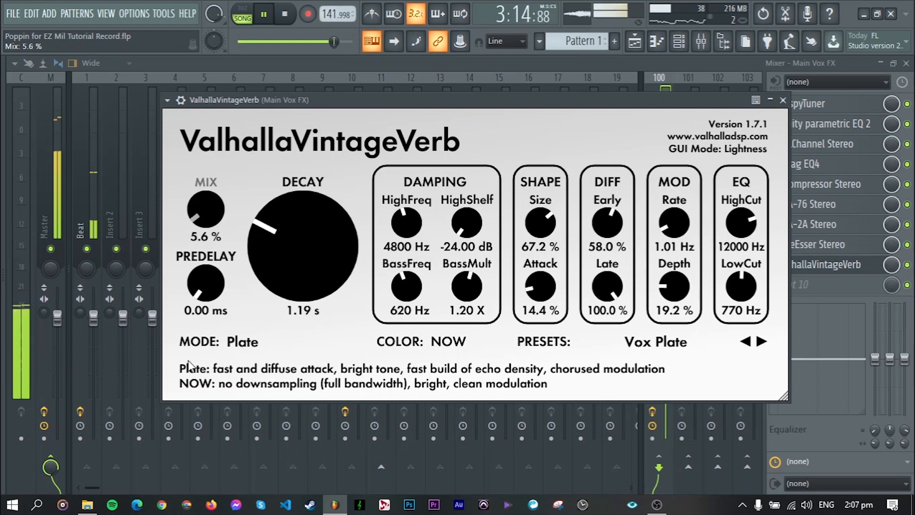
{"action": "left_click", "coordinate": [783, 100]}
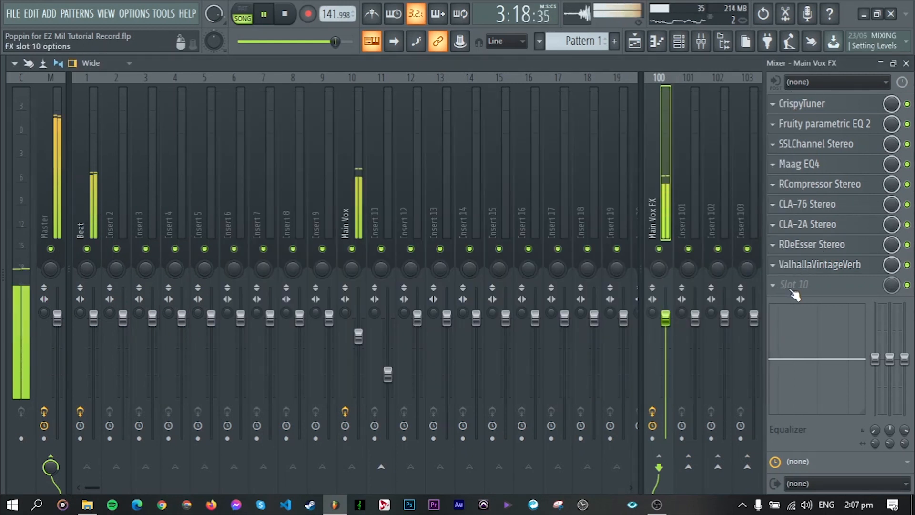
{"action": "key", "text": "space"}
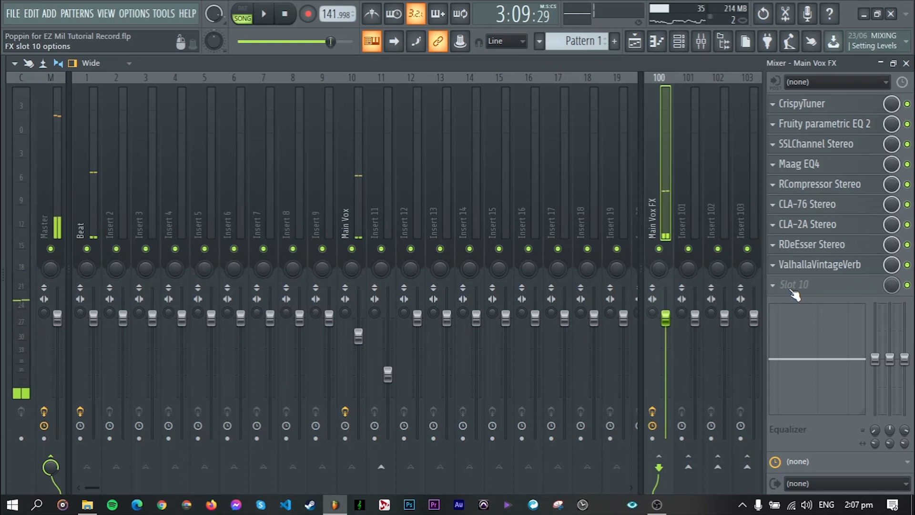
Step: Add H-Delay Stereo in slot 10 with a 1/8 host-synced delay and feedback 16, preview the vocal, and close it
{"action": "left_click", "coordinate": [793, 288]}
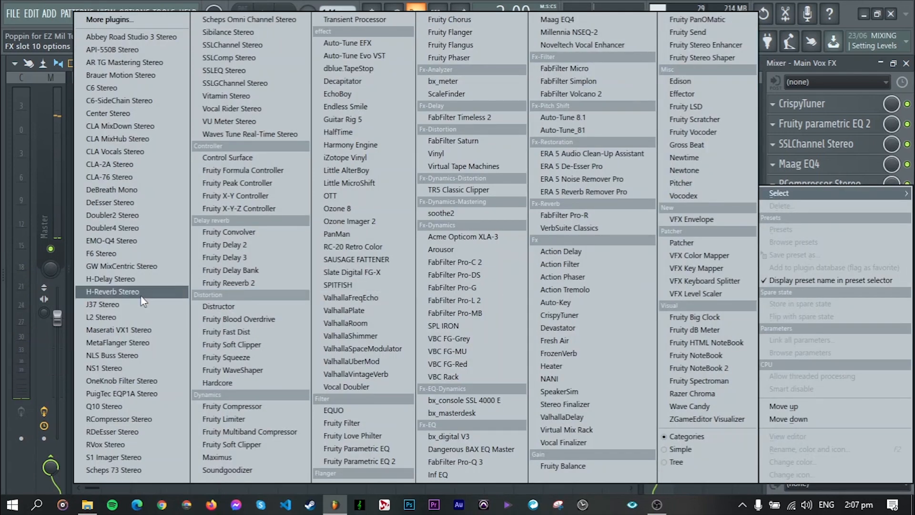
{"action": "left_click", "coordinate": [114, 279]}
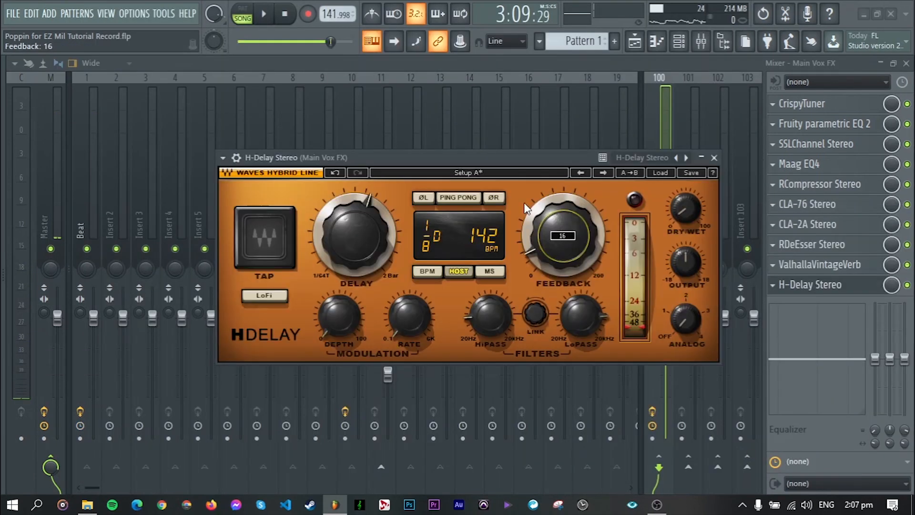
{"action": "mouse_move", "coordinate": [355, 227]}
{"action": "left_mouse_down"}
{"action": "mouse_move", "coordinate": [355, 221]}
{"action": "mouse_move", "coordinate": [355, 233]}
{"action": "left_mouse_up"}
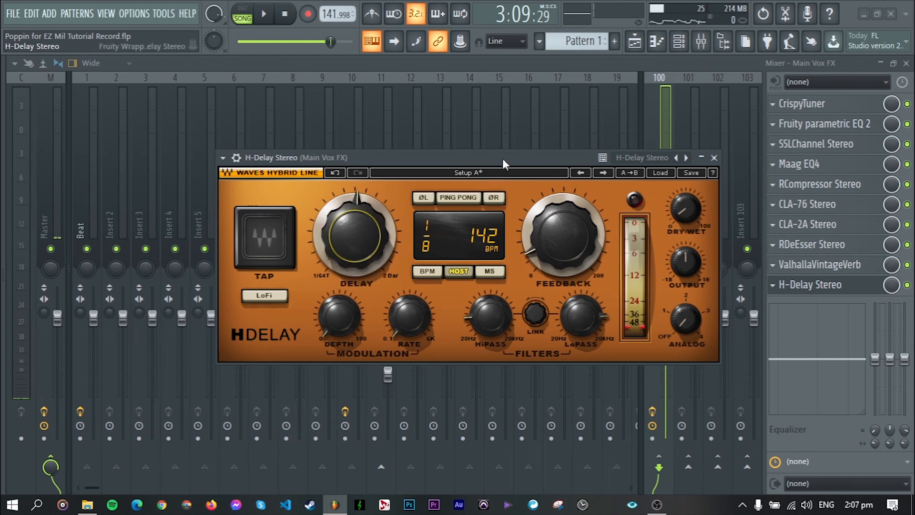
{"action": "left_click_drag", "start_coordinate": [498, 151], "coordinate": [497, 145]}
{"action": "key", "text": "space"}
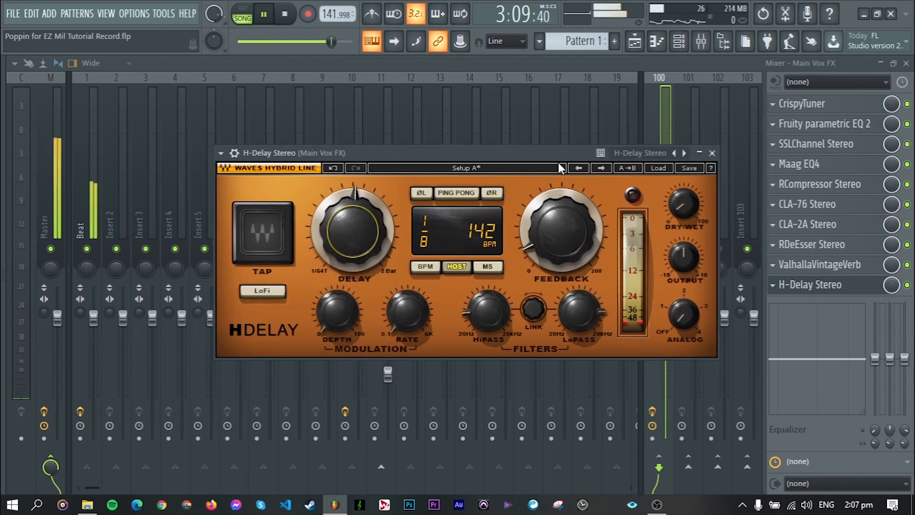
{"action": "left_click", "coordinate": [711, 154]}
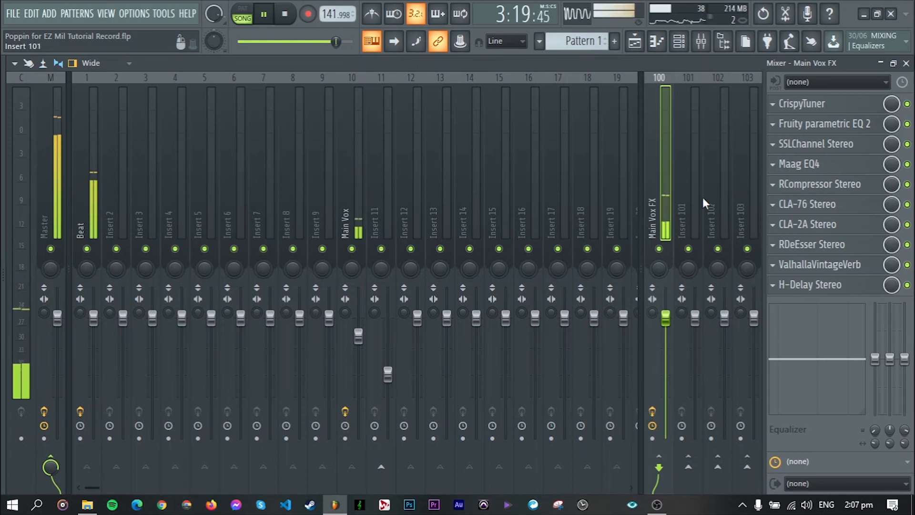
Step: Reopen H-Delay on Main Vox FX to review its settings, stop playback, and close the plugin
{"action": "left_click", "coordinate": [805, 285]}
{"action": "left_click_drag", "start_coordinate": [556, 157], "coordinate": [559, 157]}
{"action": "key", "text": "space"}
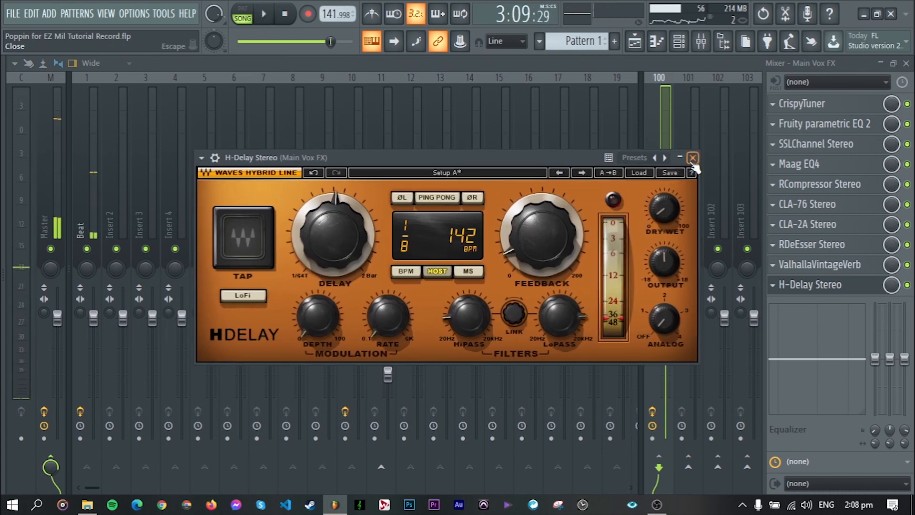
{"action": "left_click", "coordinate": [693, 159]}
Step: Show the playlist with the mixer restored to a smaller window so both the vocal clips and mixer tracks are visible
{"action": "left_click", "coordinate": [634, 40]}
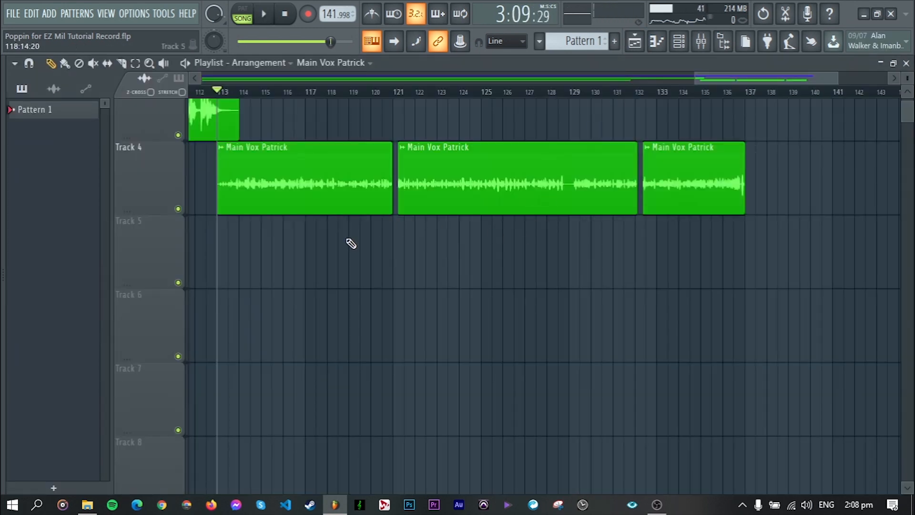
{"action": "left_click", "coordinate": [712, 44]}
{"action": "left_click", "coordinate": [892, 67]}
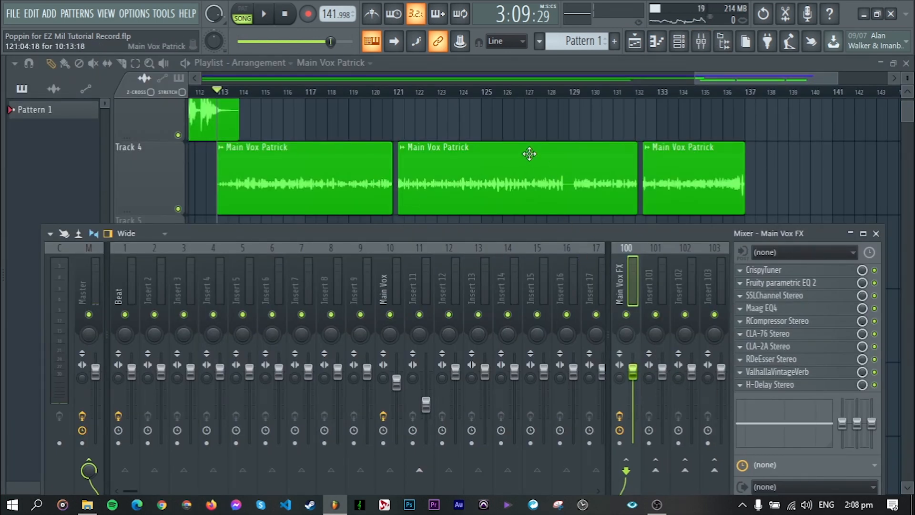
Step: Play the song from the vocal clips and repeatedly bypass and re-enable all Main Vox FX effects to compare the sound
{"action": "key", "text": "space"}
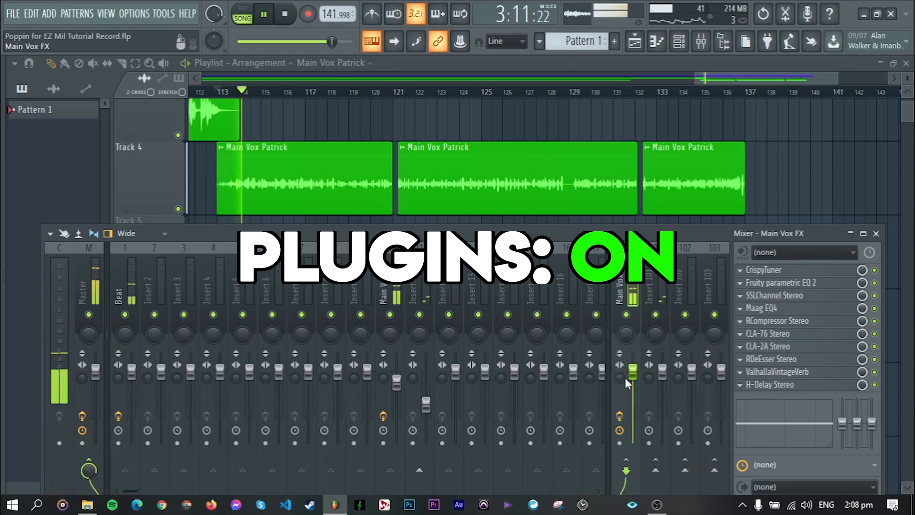
{"action": "left_click", "coordinate": [619, 416]}
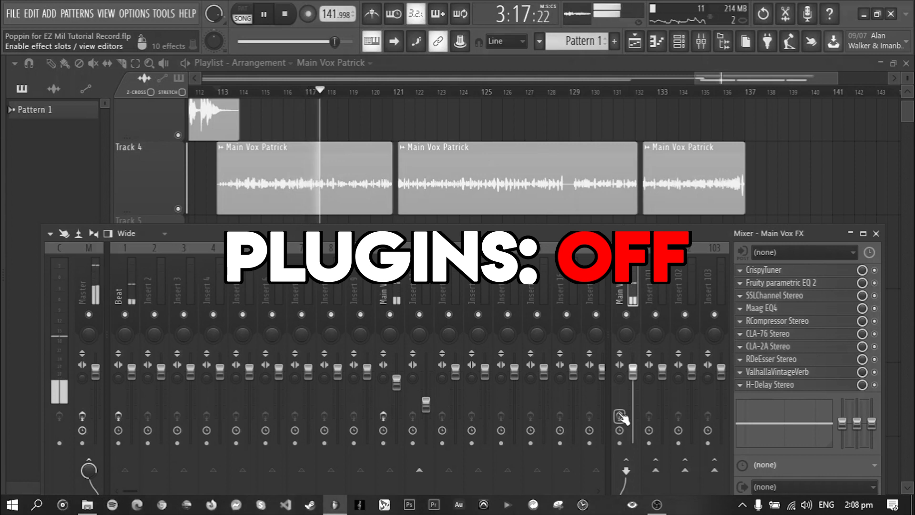
{"action": "left_click", "coordinate": [619, 415]}
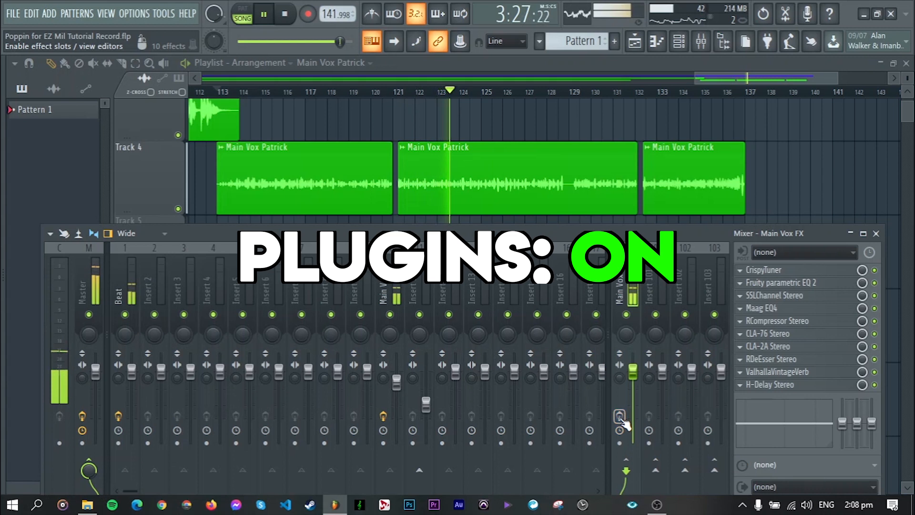
{"action": "left_click", "coordinate": [619, 415]}
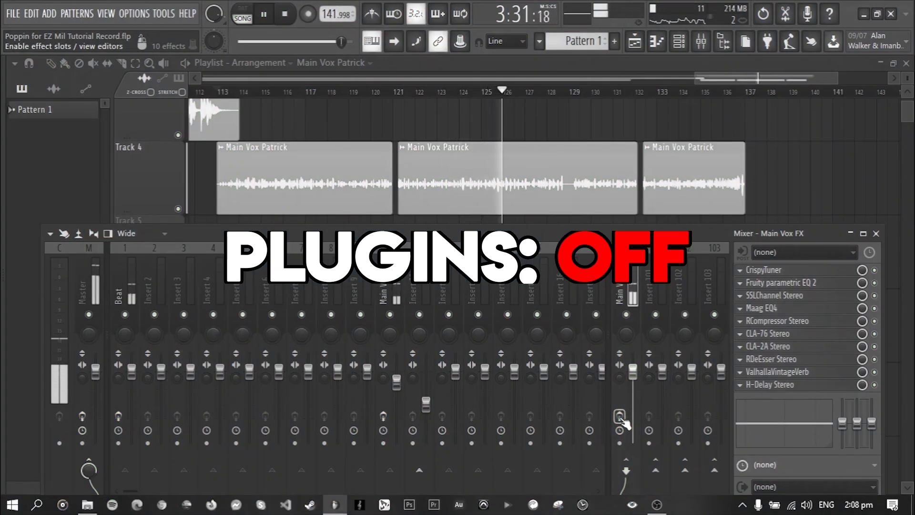
{"action": "left_click", "coordinate": [619, 416]}
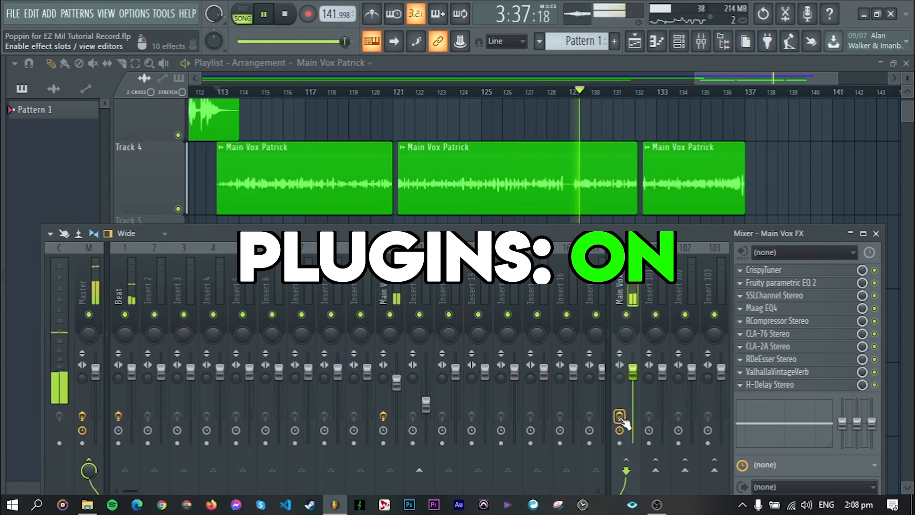
{"action": "left_click", "coordinate": [619, 416]}
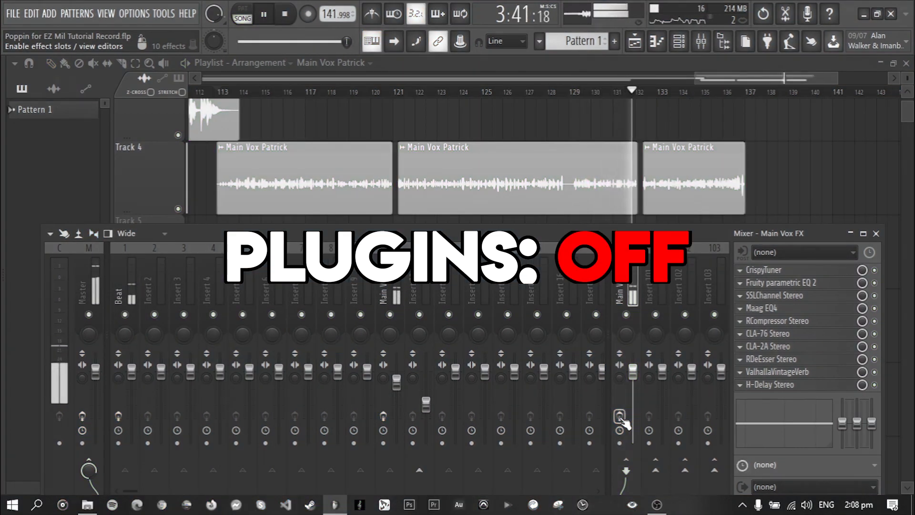
{"action": "left_click", "coordinate": [619, 416]}
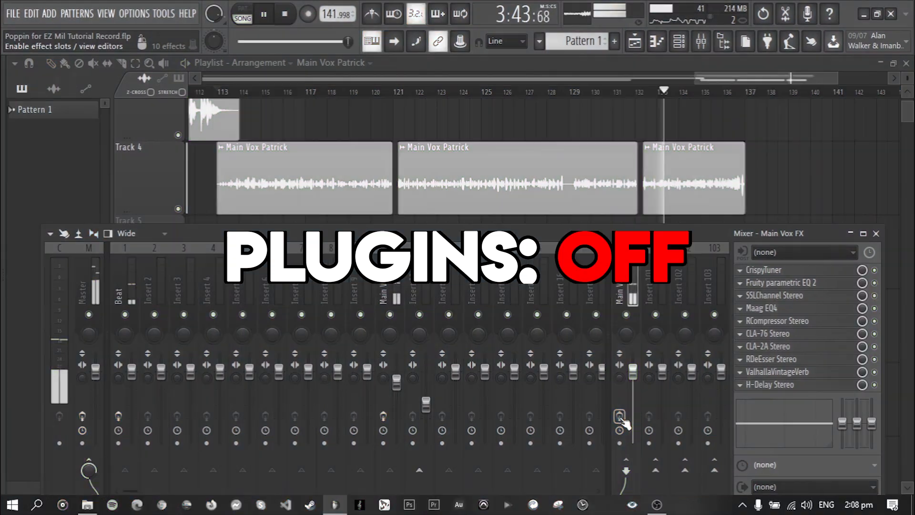
{"action": "left_click", "coordinate": [619, 416]}
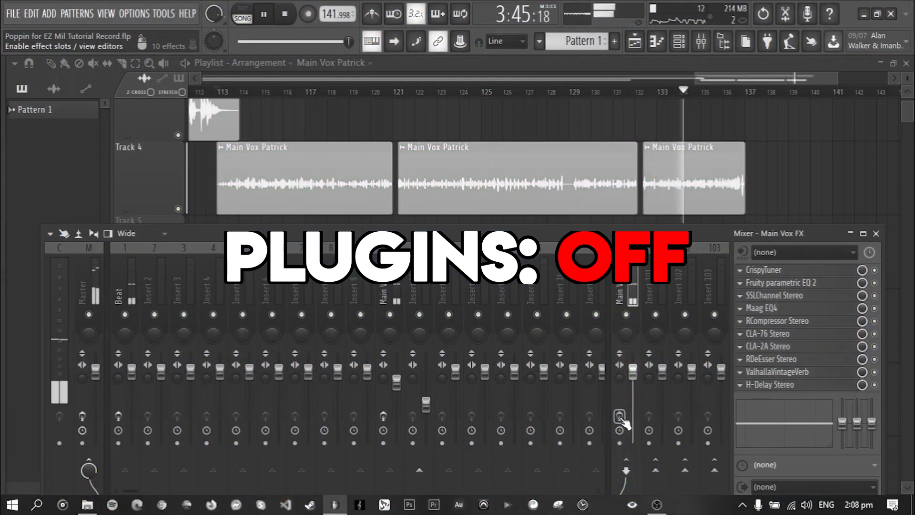
{"action": "left_click", "coordinate": [619, 415]}
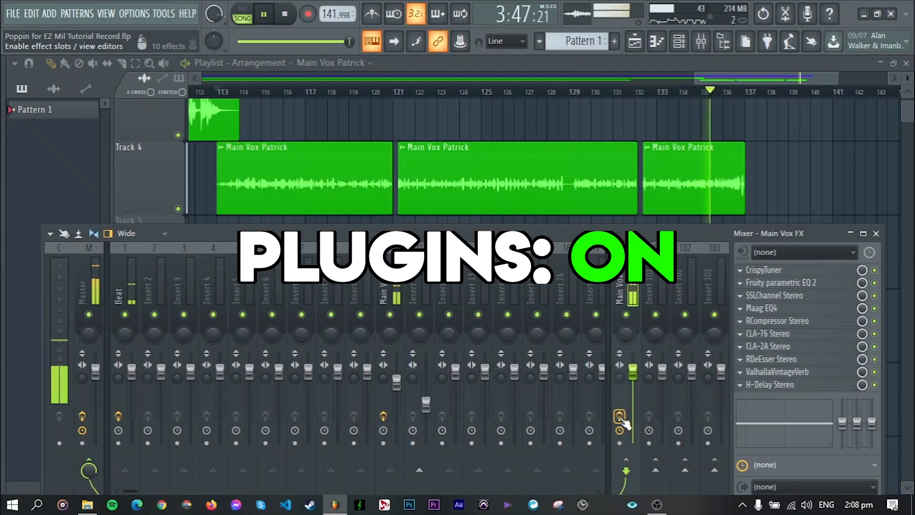